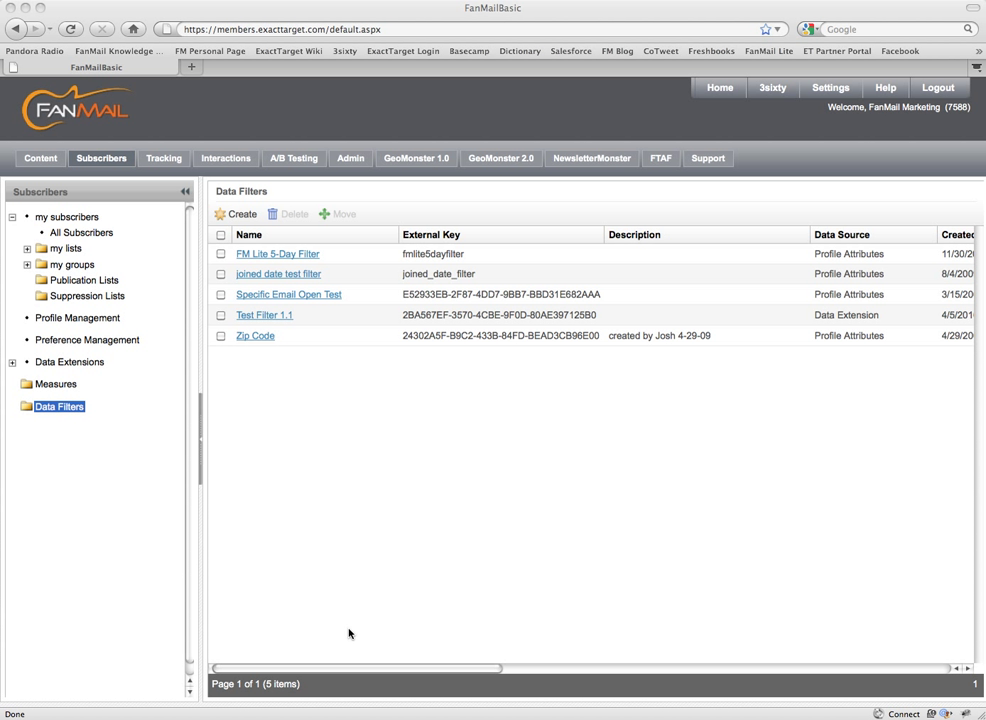
Create a new data filter named 'FM Test' using Profile Attributes as its data source.
left_click(251, 218)
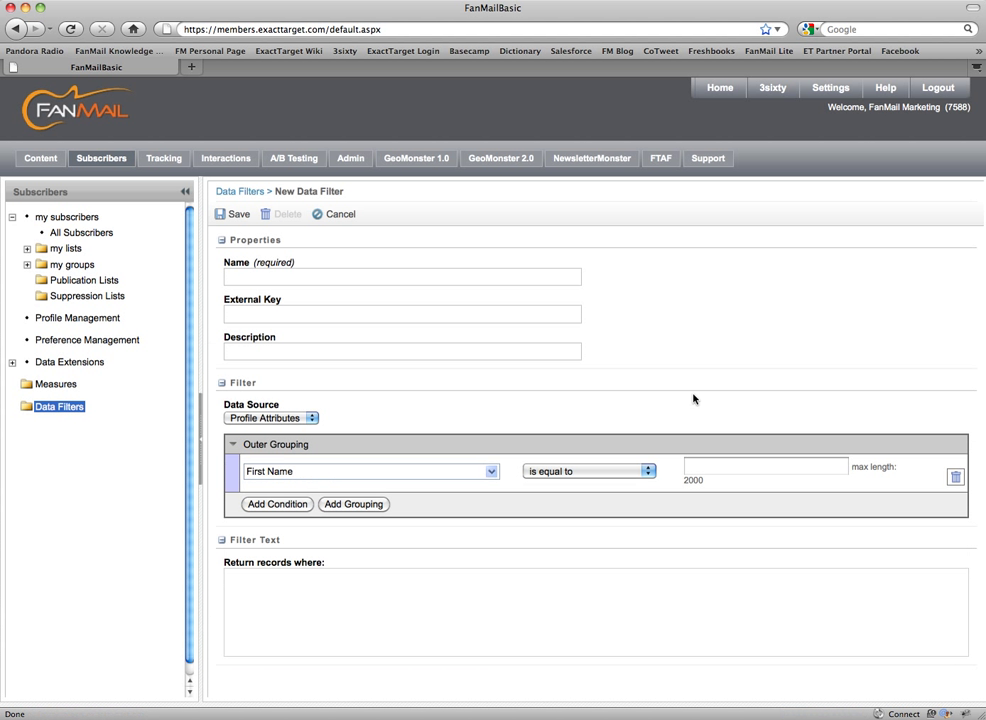
left_click(375, 279)
type("FM")
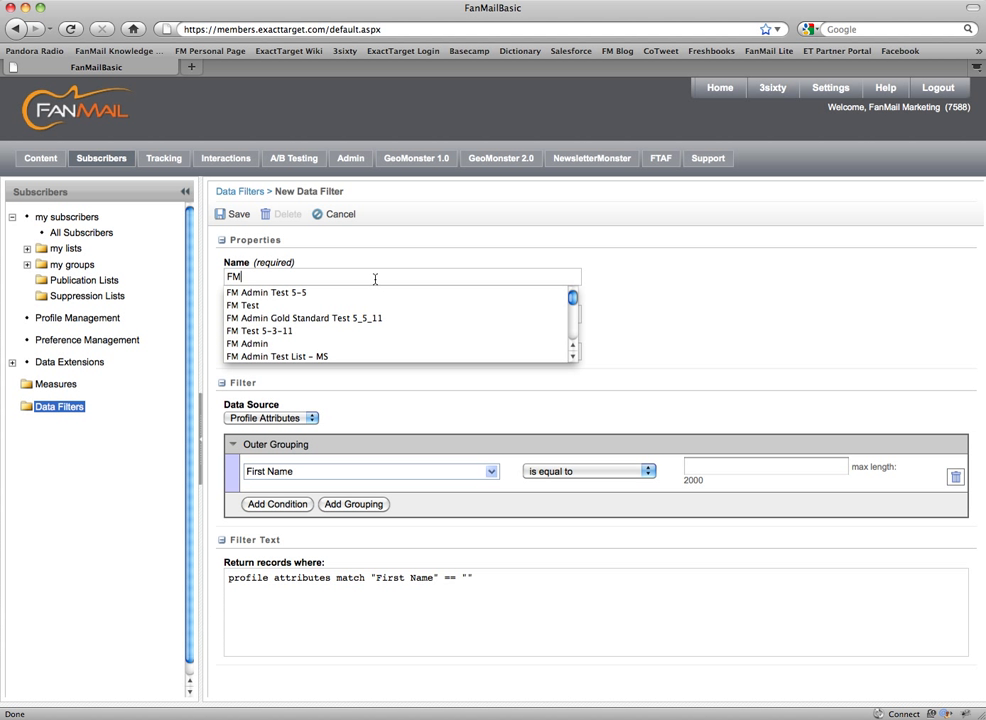
type(" Test")
left_click(726, 369)
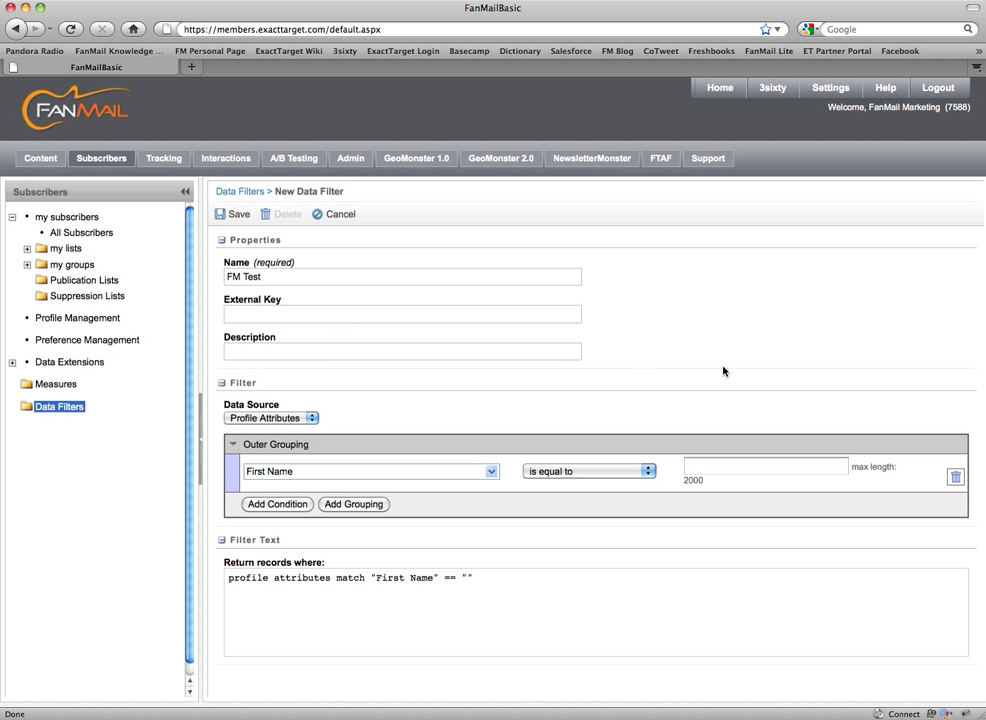
left_click(298, 420)
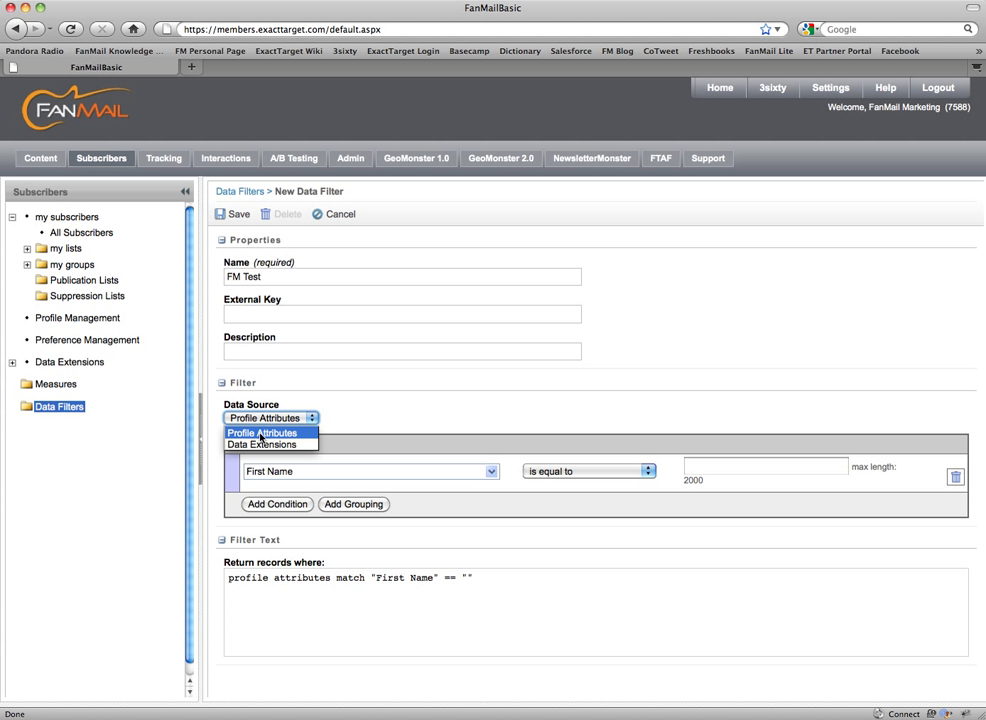
left_click(261, 434)
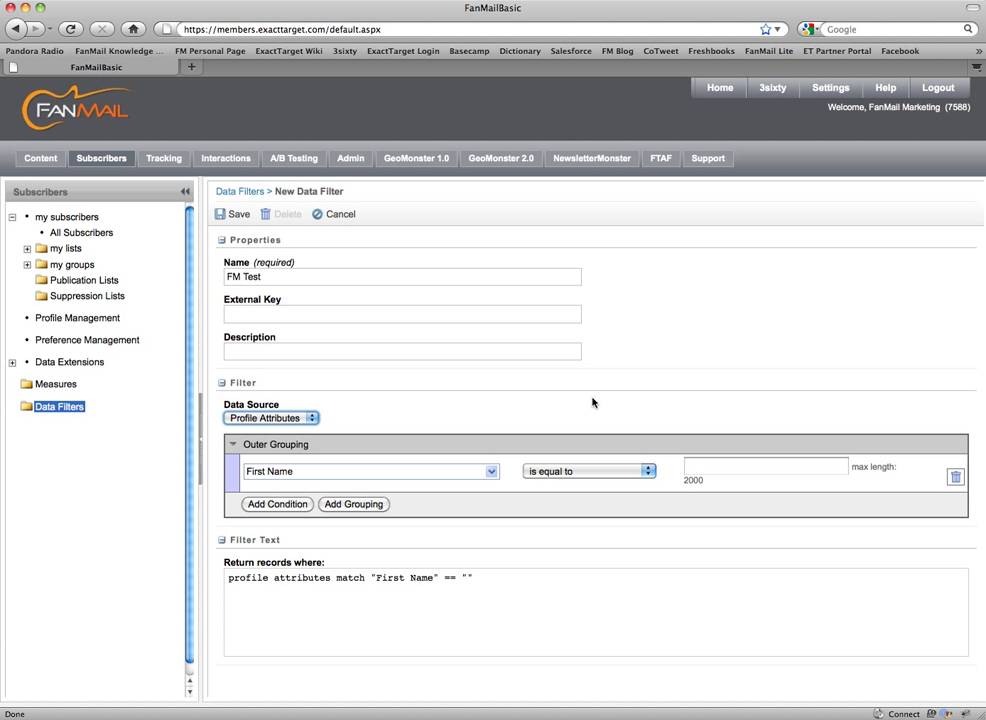
Make the first condition State equals Ohio and add an inner grouping.
left_click(492, 474)
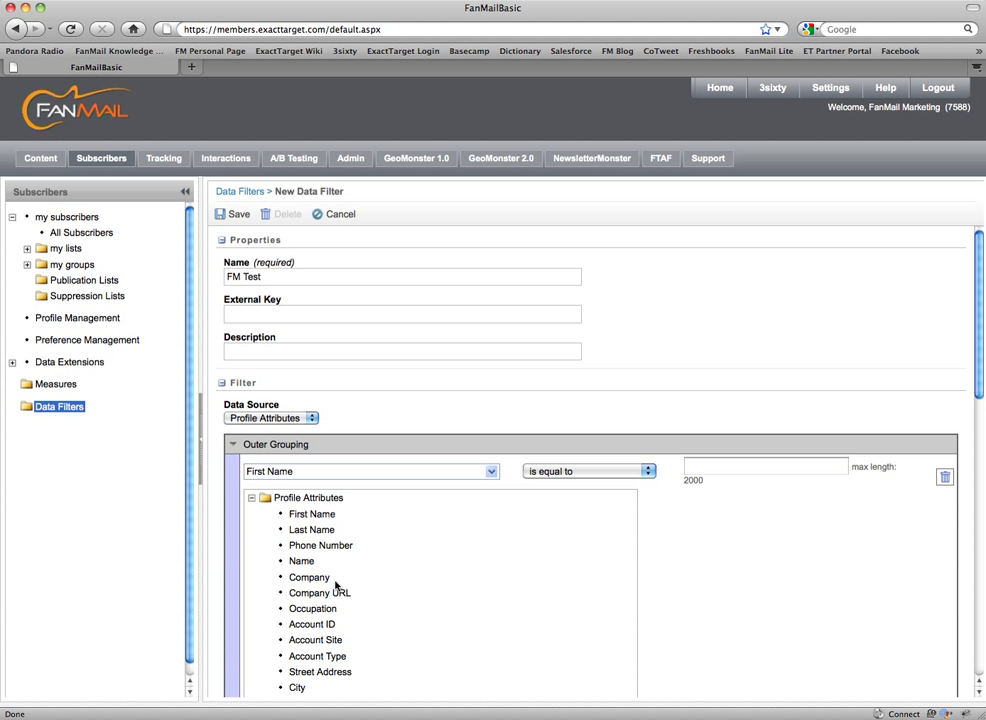
scroll(337, 586, "down", 3)
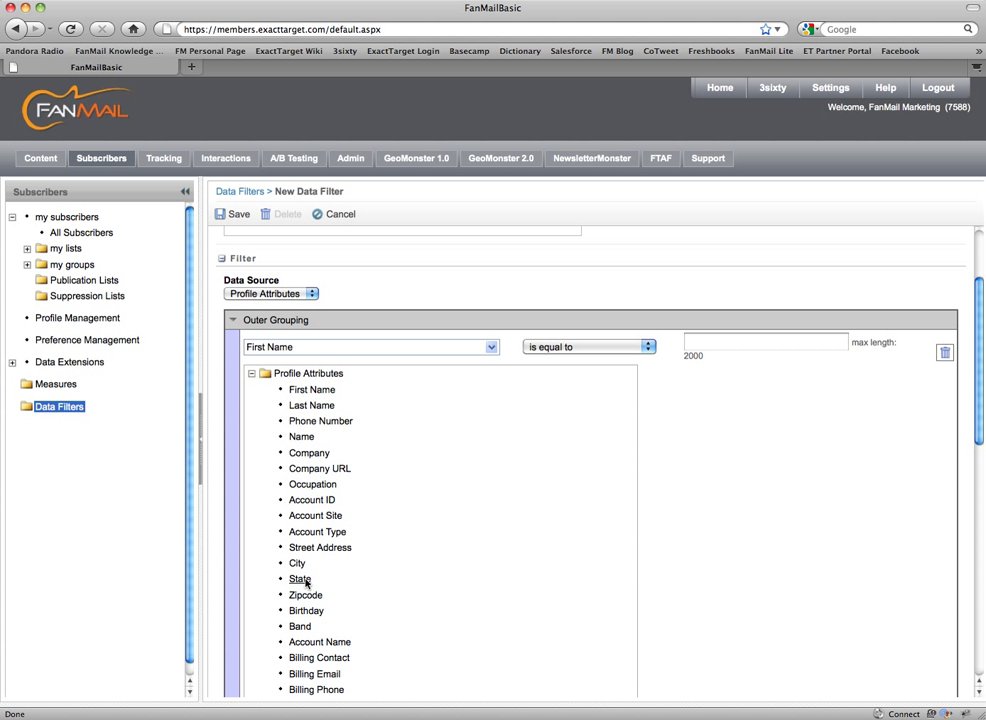
left_click(302, 583)
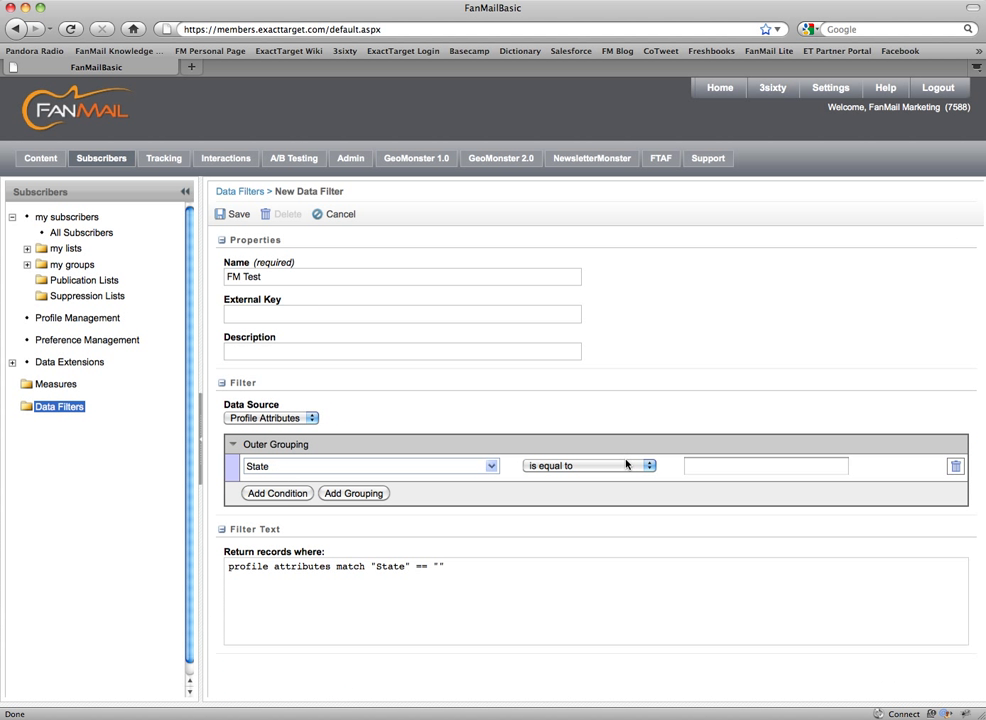
left_click(744, 468)
type("Ohio")
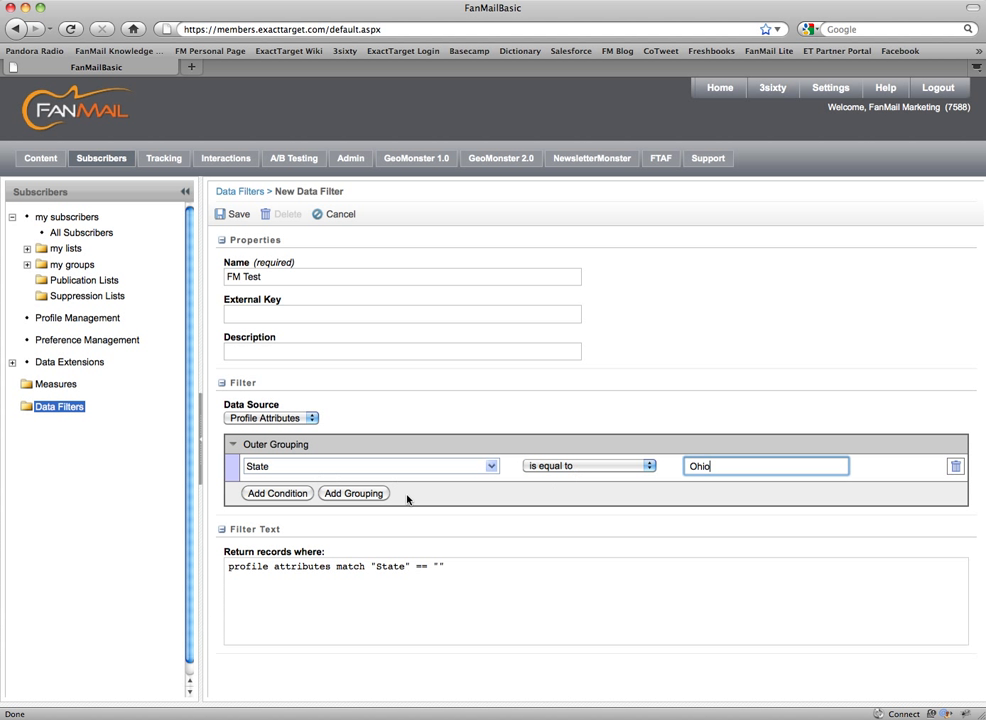
left_click(352, 496)
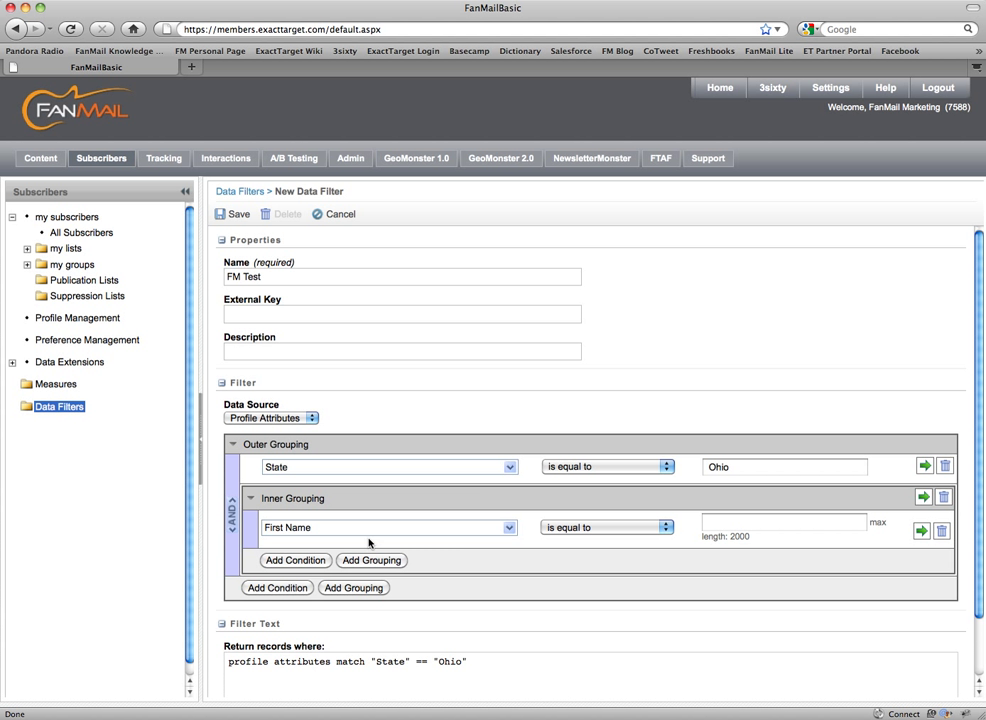
Set the inner grouping's condition to Band is Grateful Dead.
left_click(509, 527)
scroll(378, 604, "down", 3)
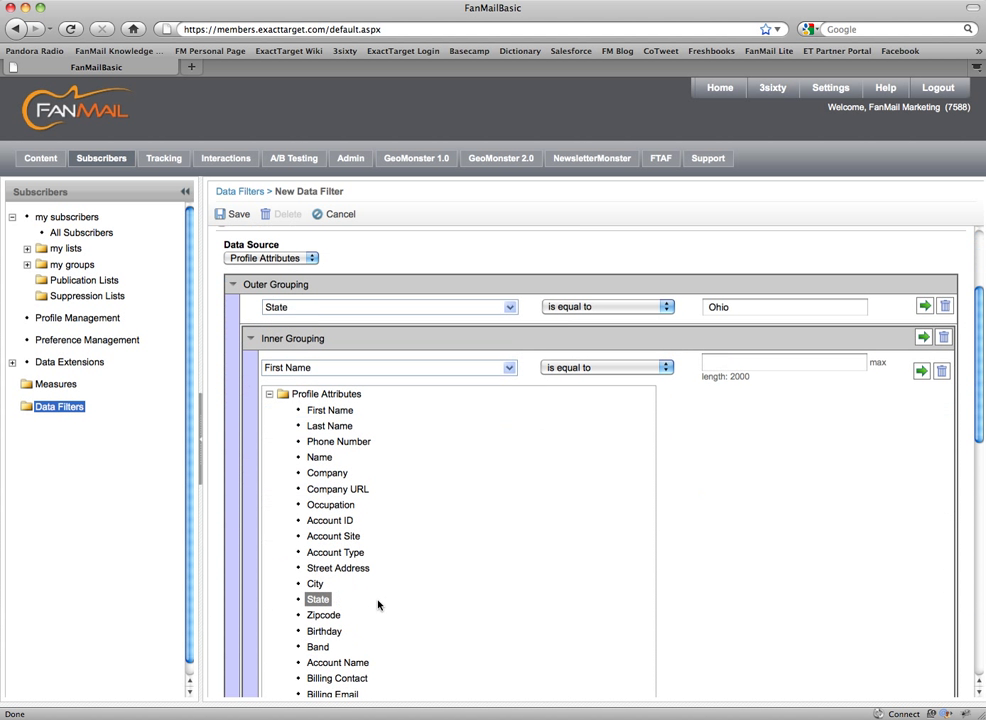
left_click(312, 623)
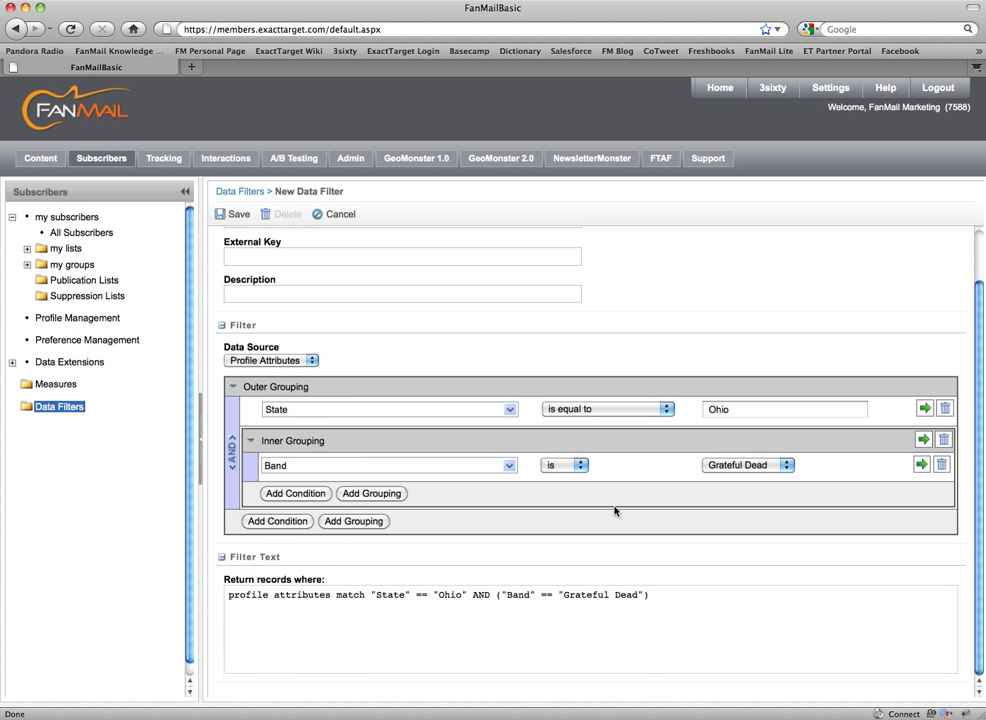
left_click(751, 466)
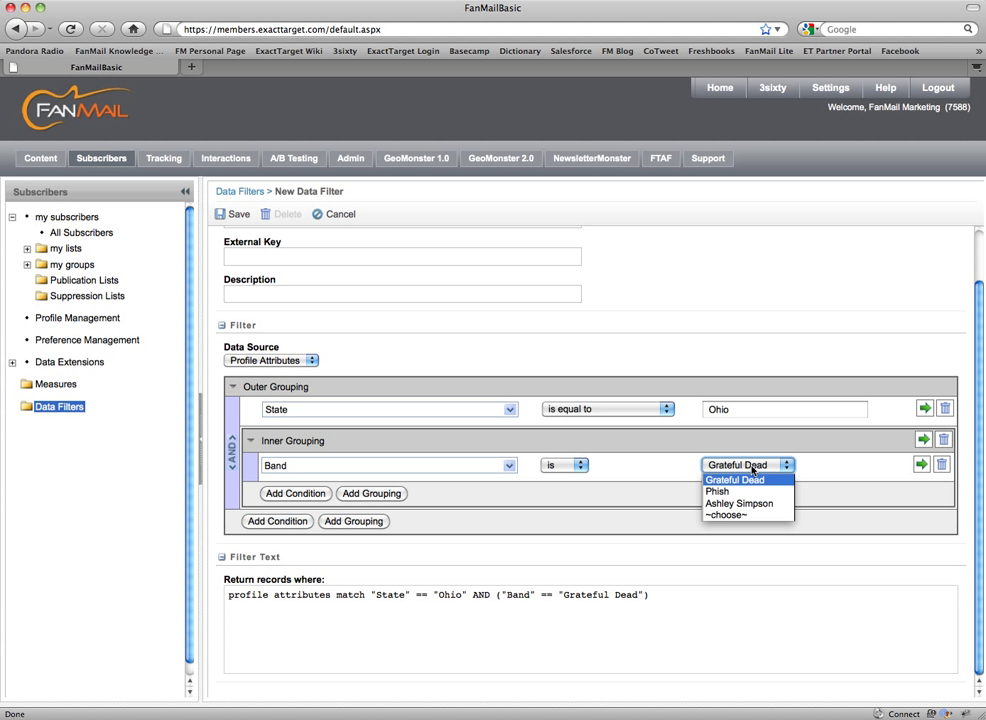
left_click(748, 480)
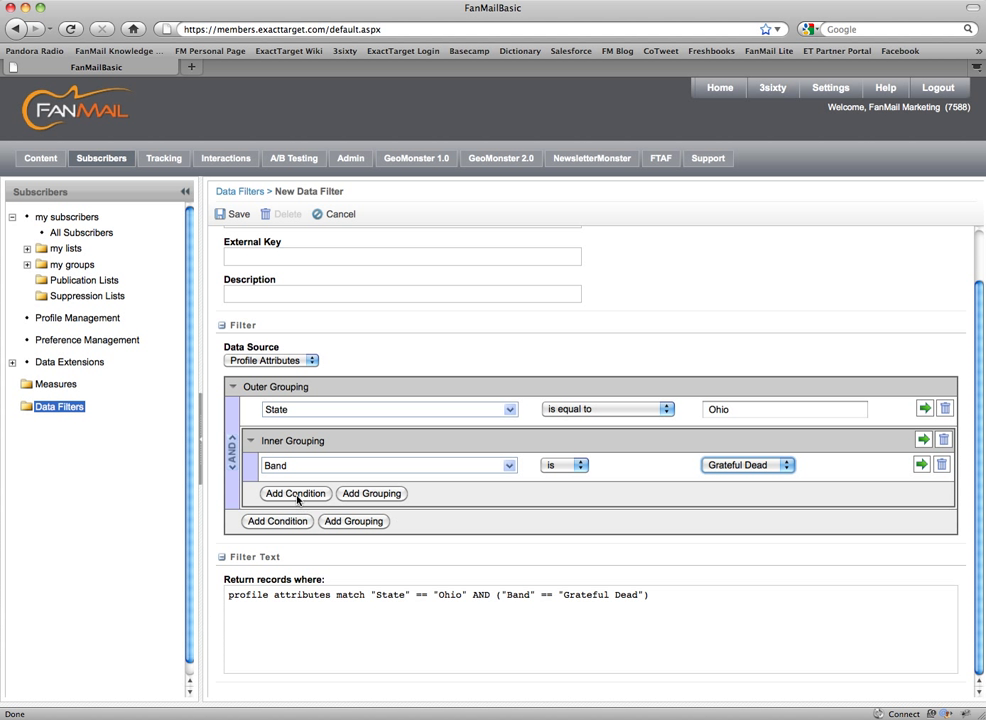
Add a second inner condition testing fm_gender equal to male.
left_click(296, 493)
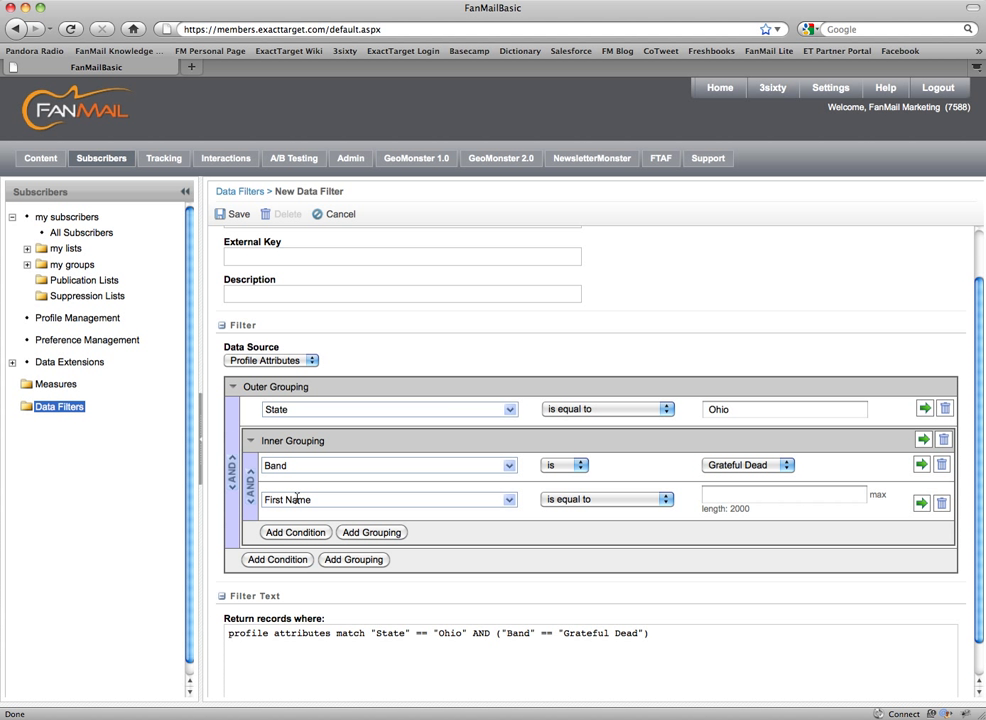
left_click(508, 500)
scroll(390, 588, "down", 2)
scroll(390, 588, "down", 1)
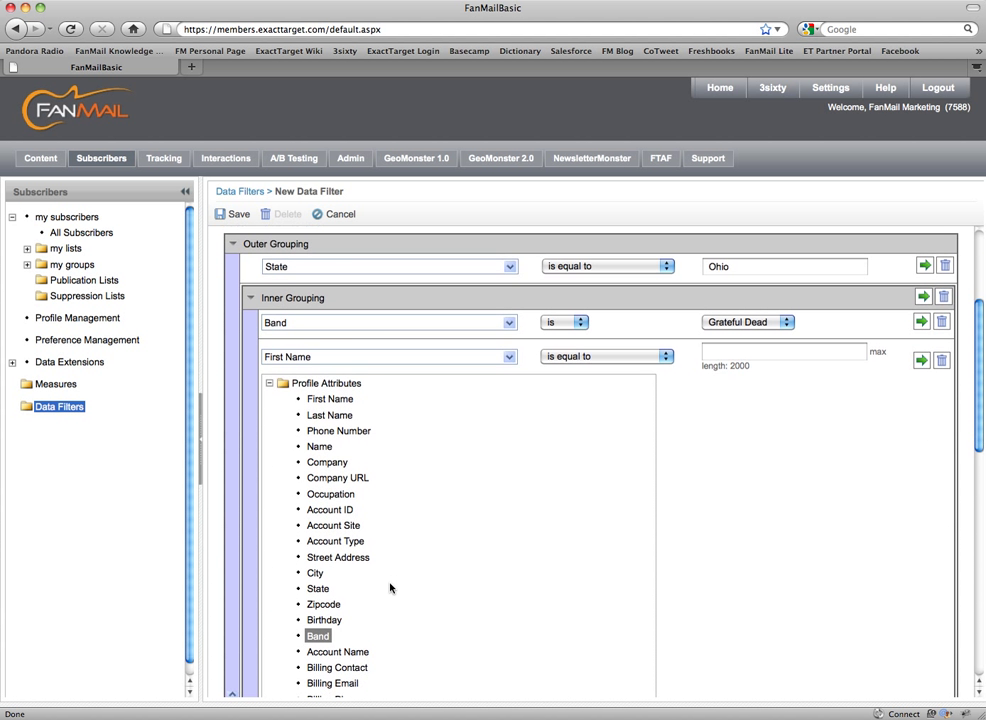
scroll(390, 588, "down", 5)
scroll(390, 588, "down", 3)
scroll(391, 586, "down", 1)
left_click(345, 629)
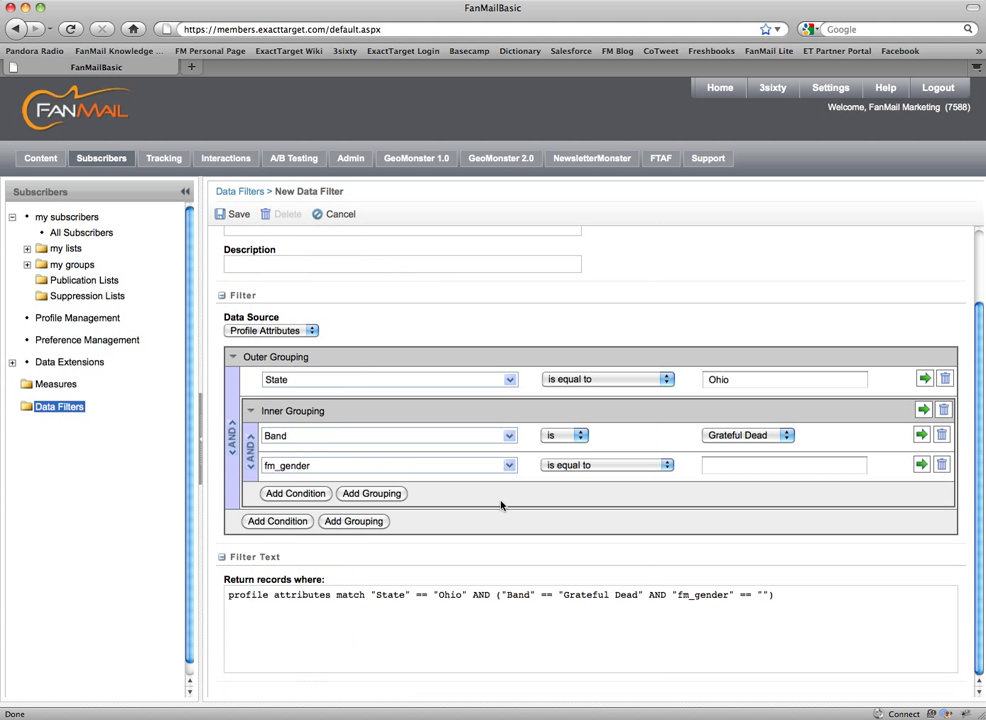
left_click(740, 466)
type("male")
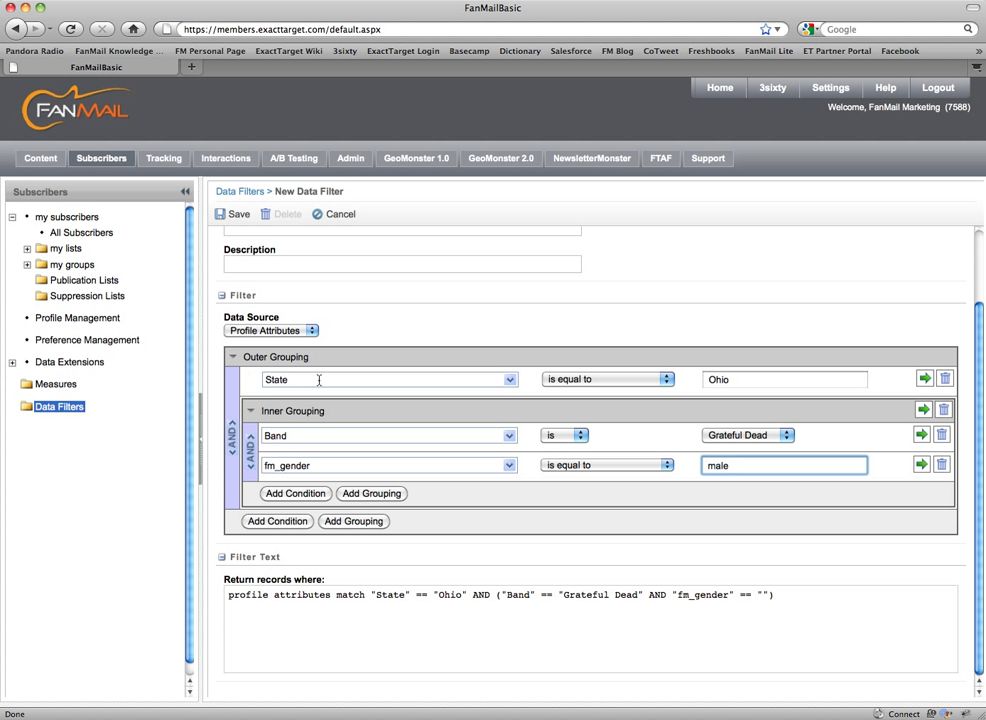
Keep the outer grouping logic as AND and switch the inner grouping to OR.
left_click(233, 440)
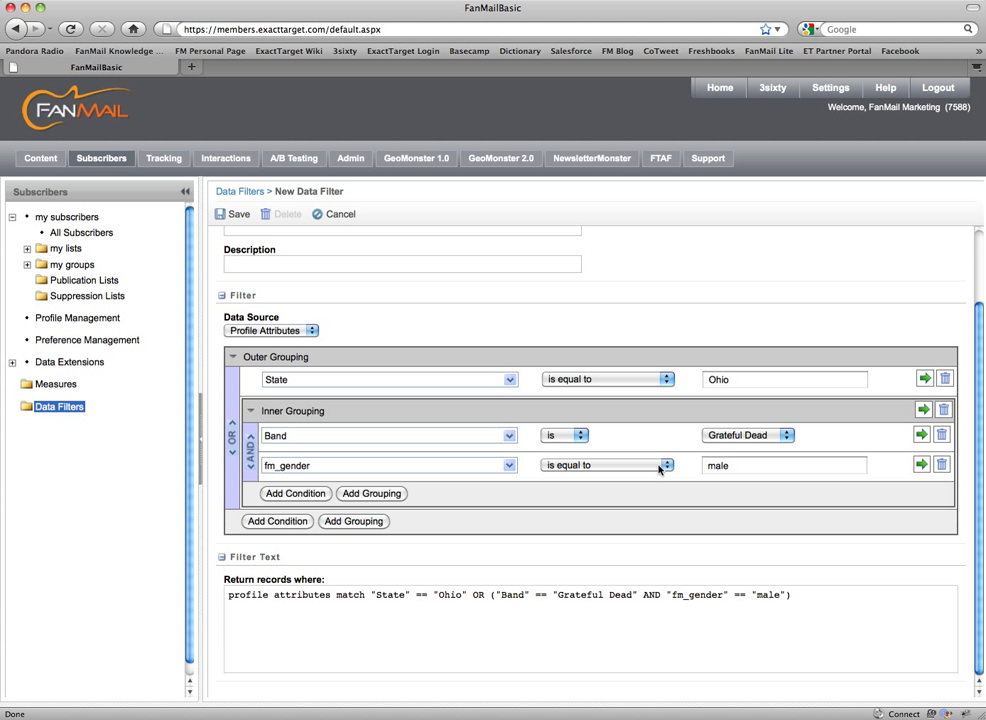
left_click(232, 432)
left_click(250, 450)
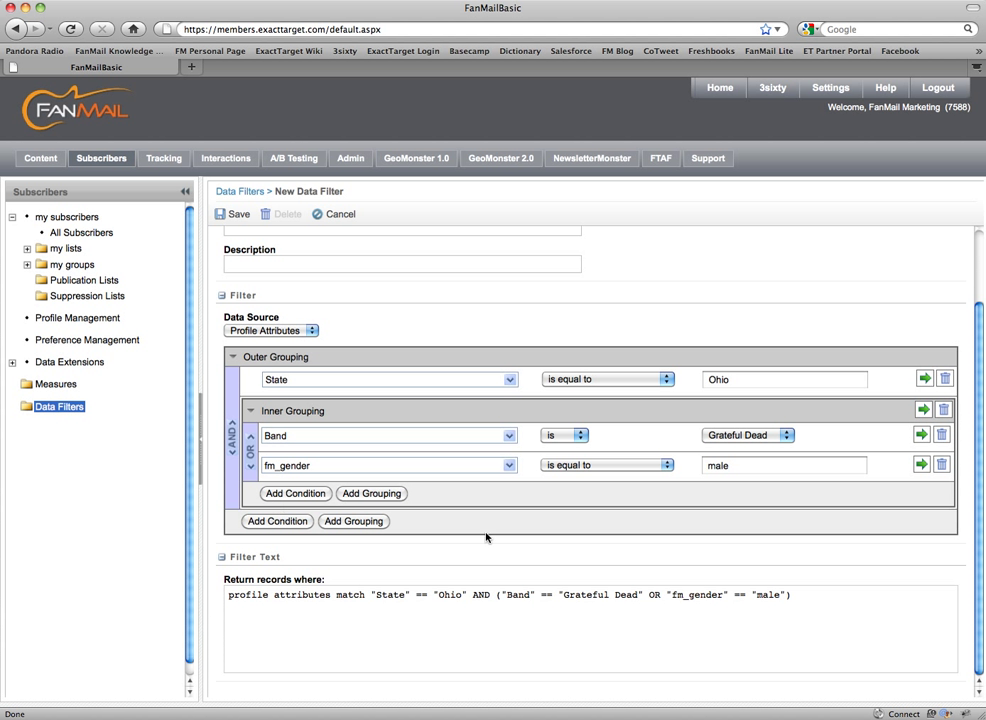
scroll(604, 566, "up", 3)
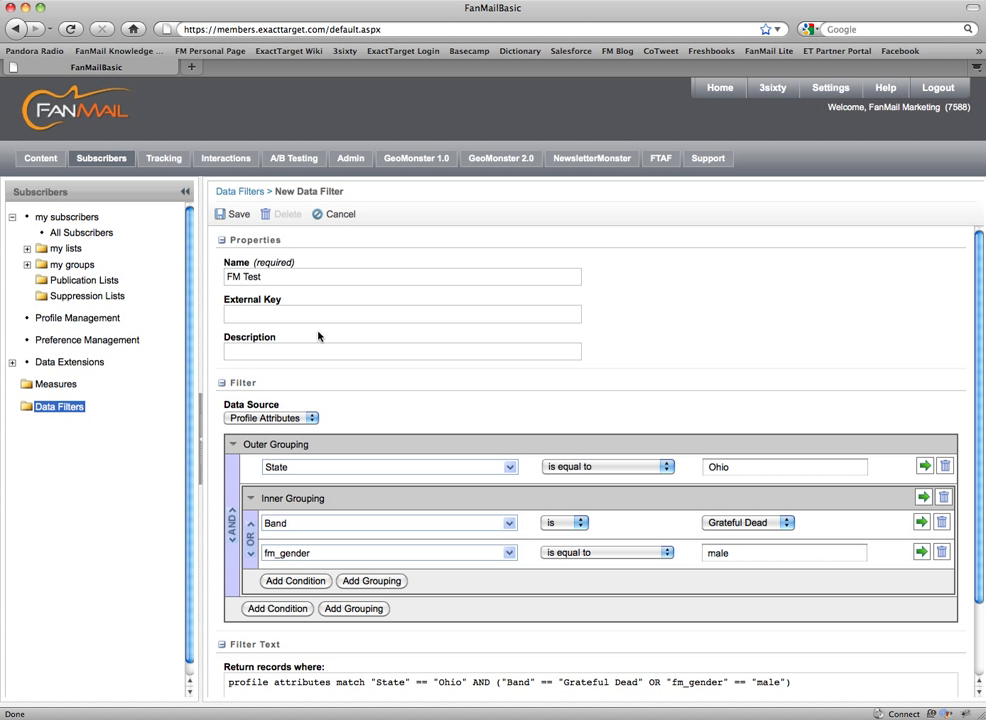
Save the FM Test filter and start a new subscriber group in my groups.
left_click(238, 215)
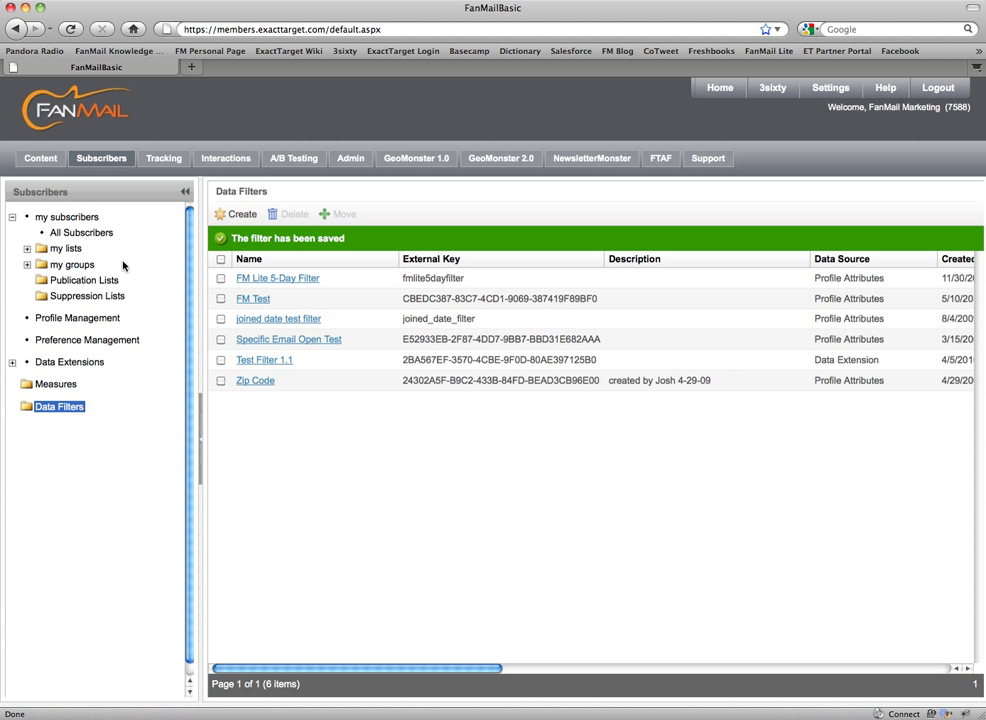
left_click(80, 266)
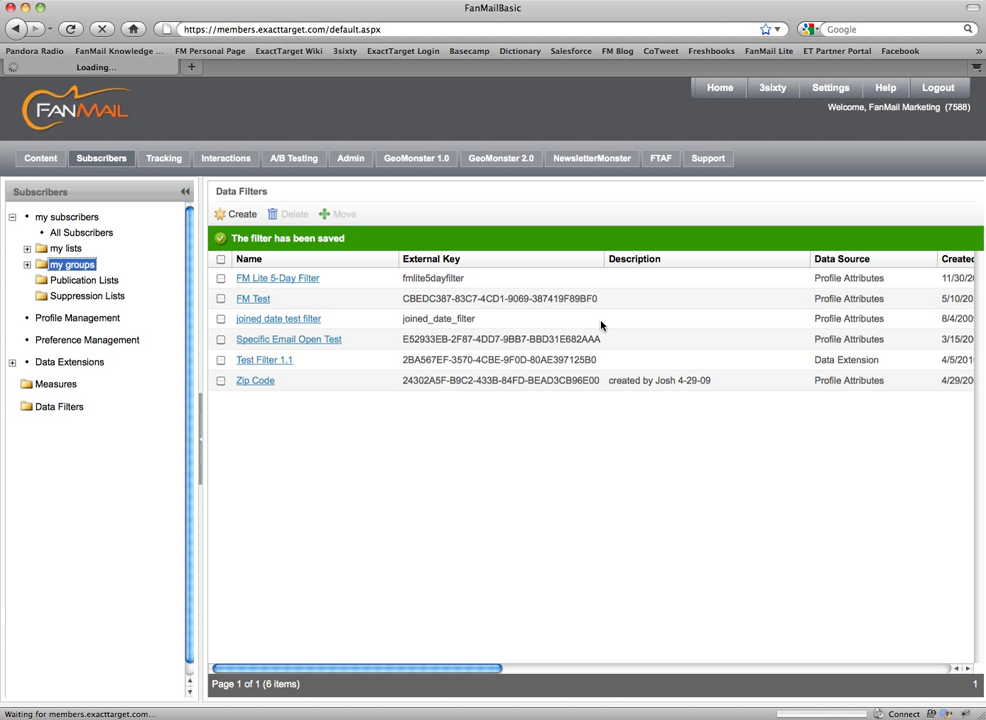
left_click(242, 214)
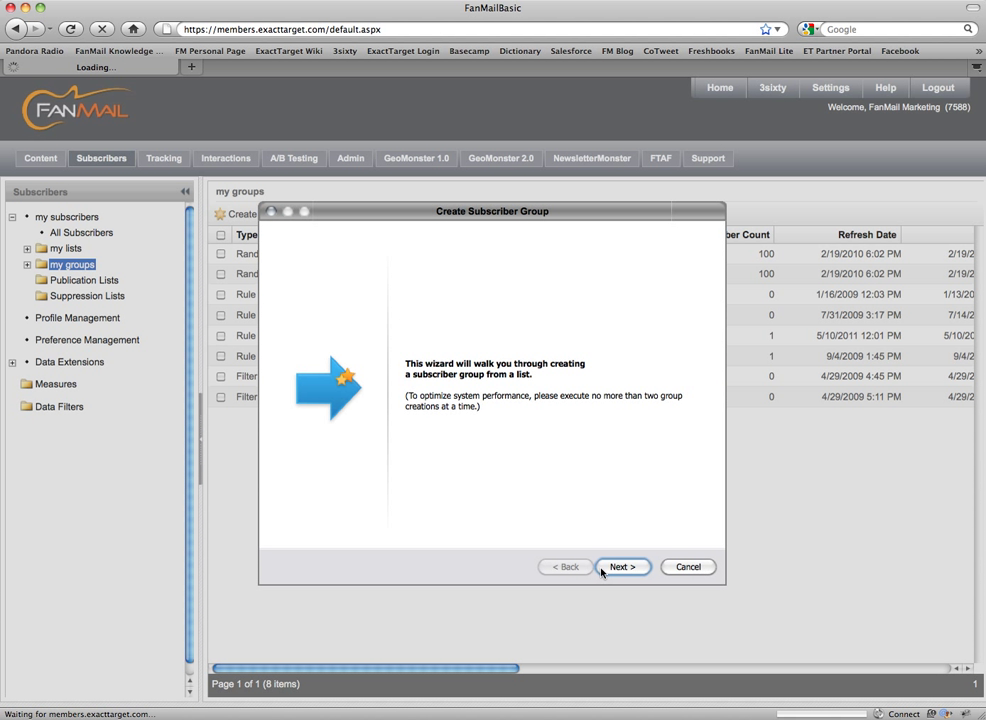
Build the group from a data filter, searching the All Subscribers list.
left_click(622, 567)
left_click(363, 467)
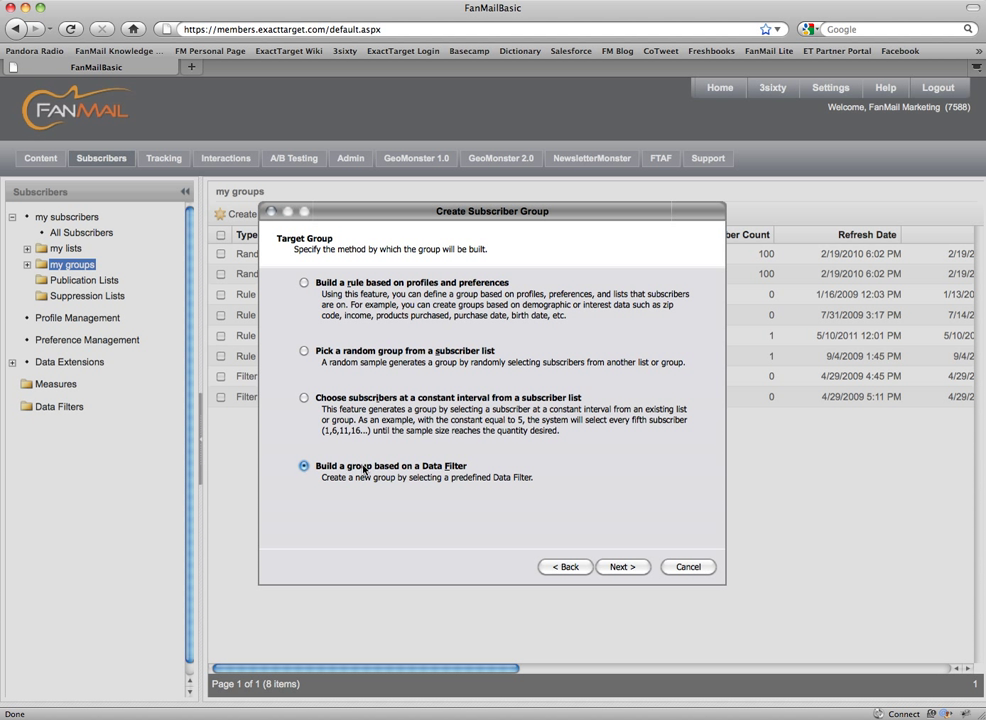
left_click(627, 570)
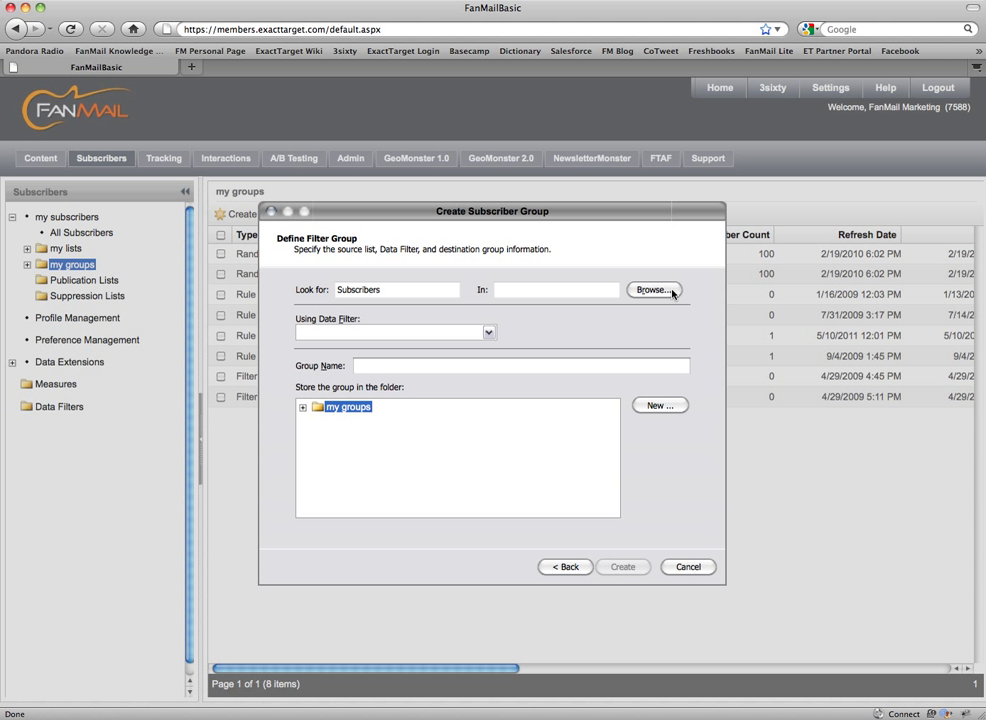
left_click(671, 291)
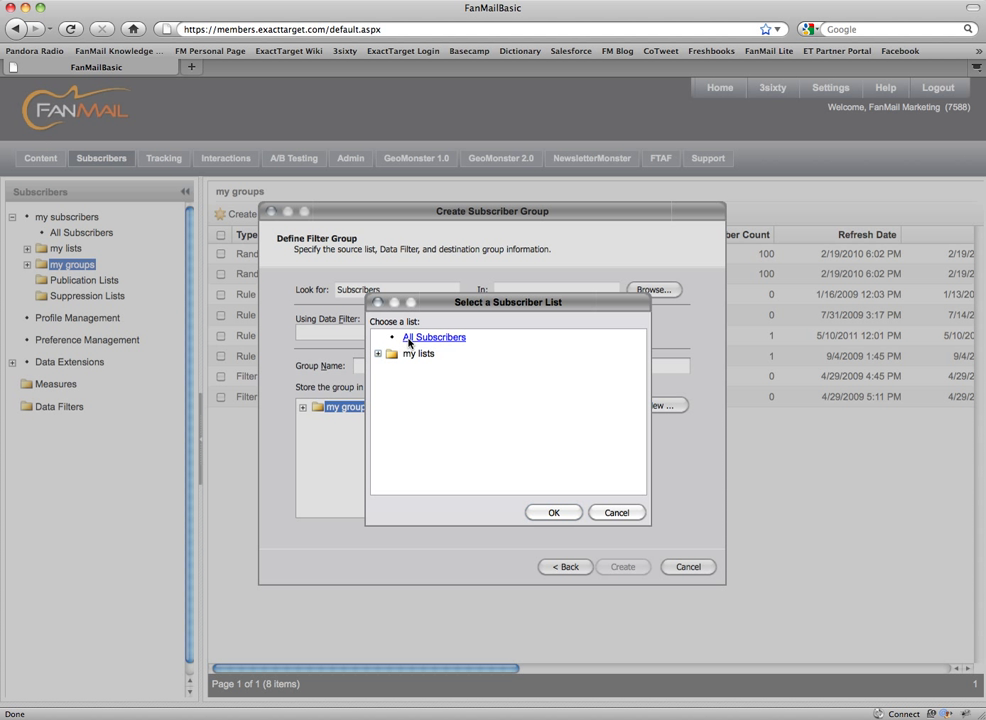
left_click(409, 340)
left_click(546, 514)
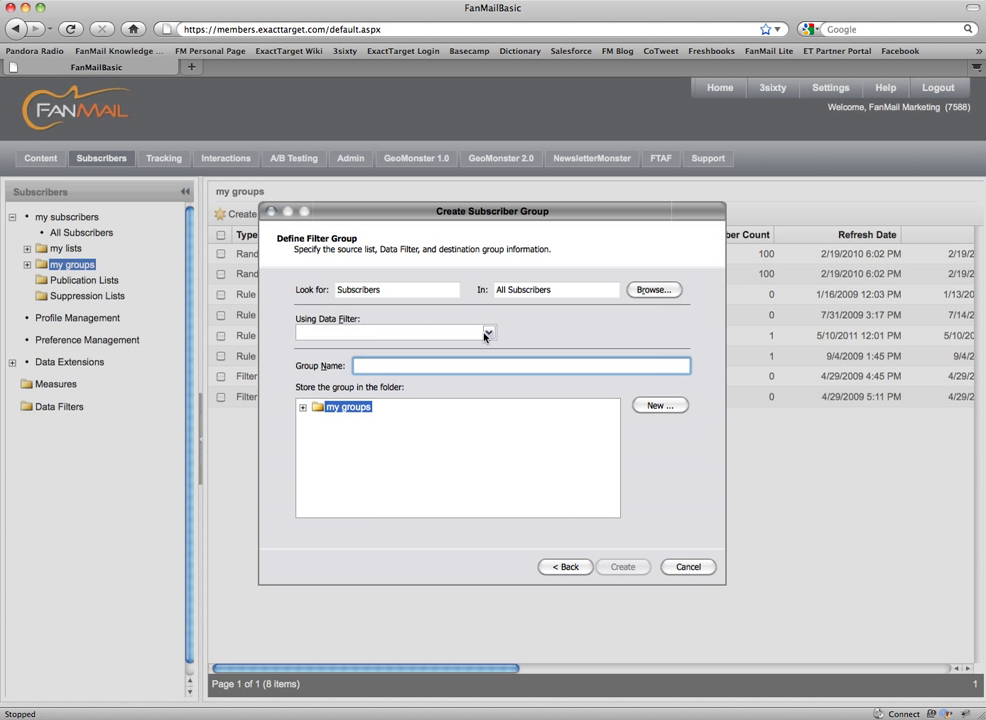
Choose the saved FM Test data filter for the new group.
left_click(489, 333)
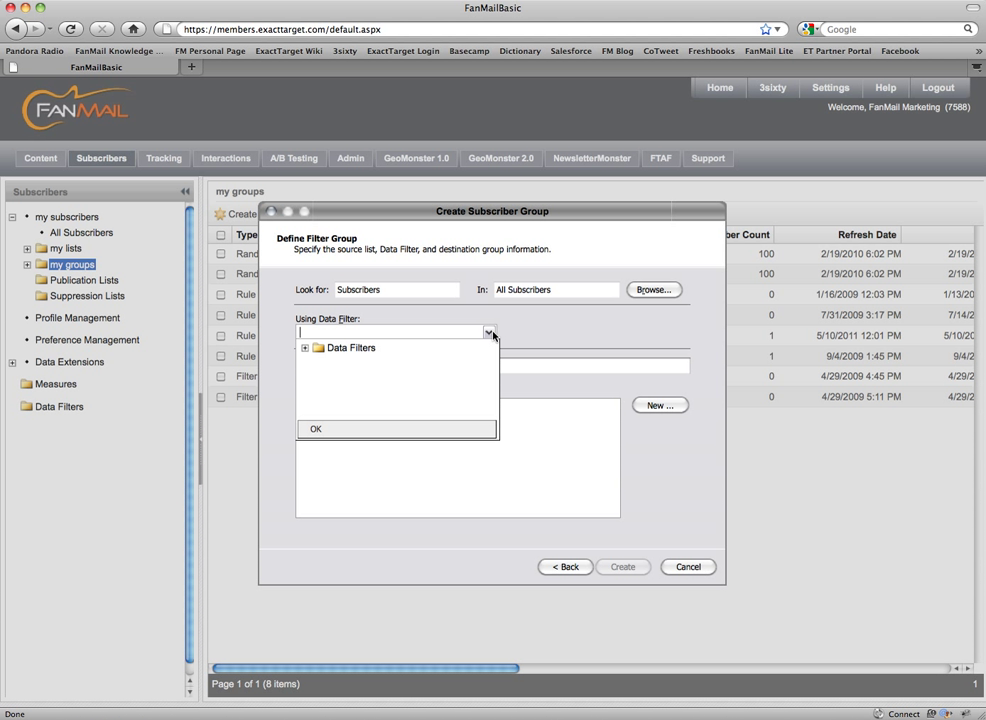
left_click(304, 348)
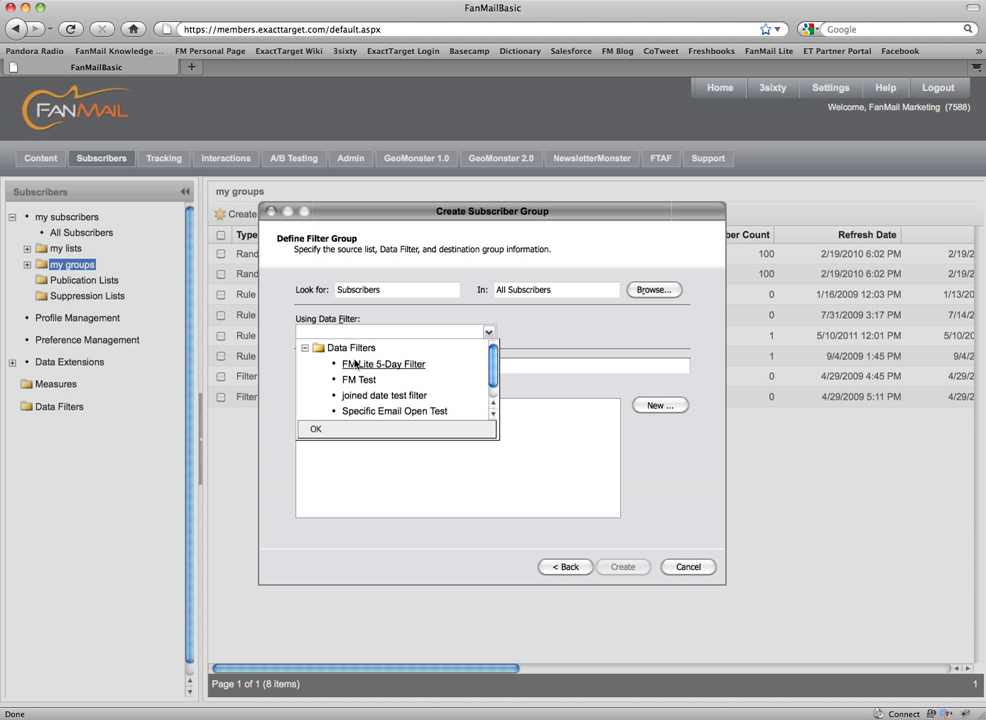
scroll(355, 364, "down", 1)
left_click(363, 368)
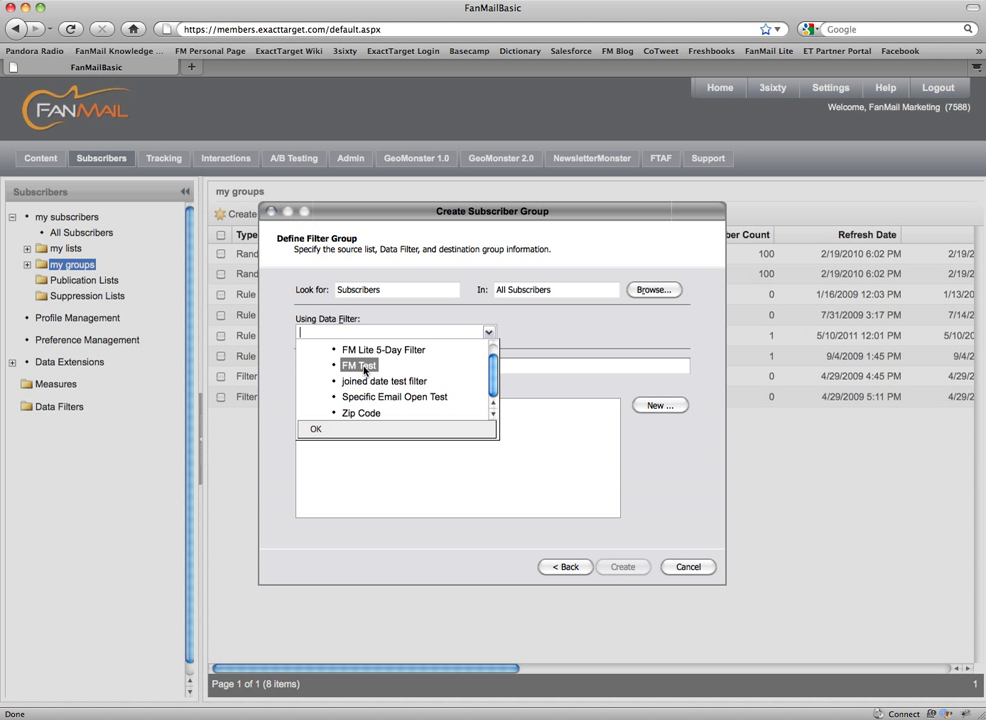
left_click(359, 429)
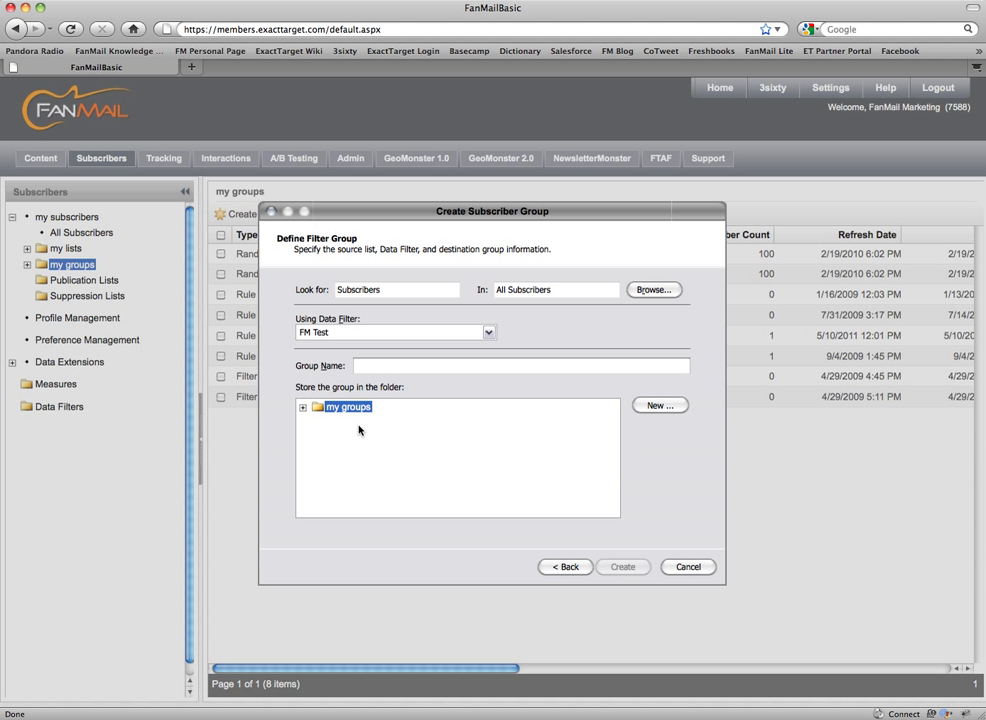
left_click(368, 368)
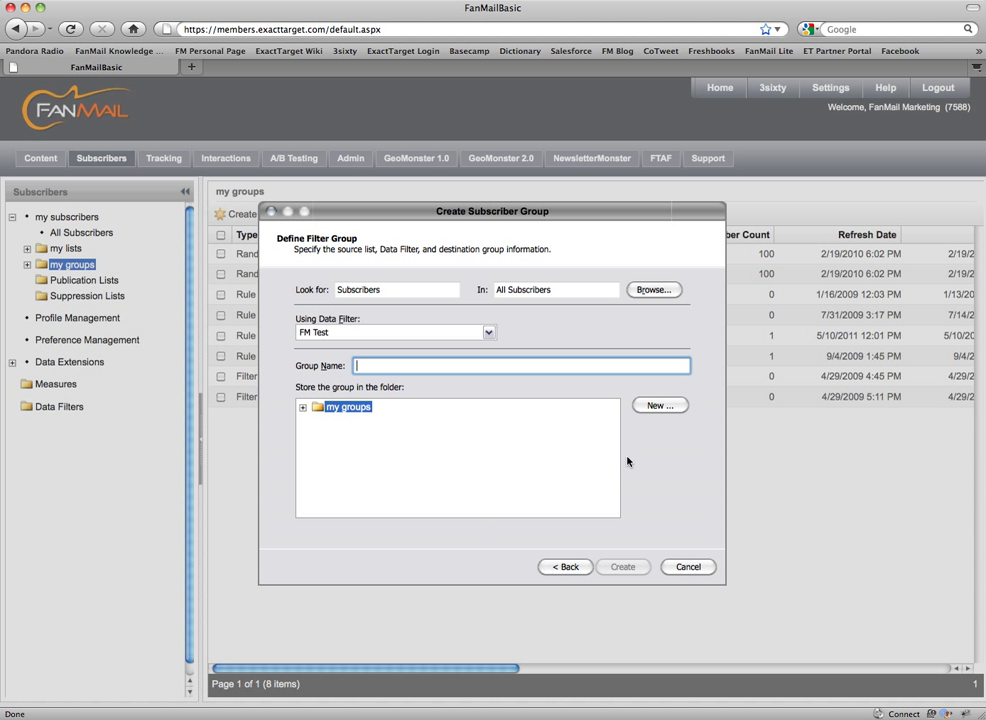